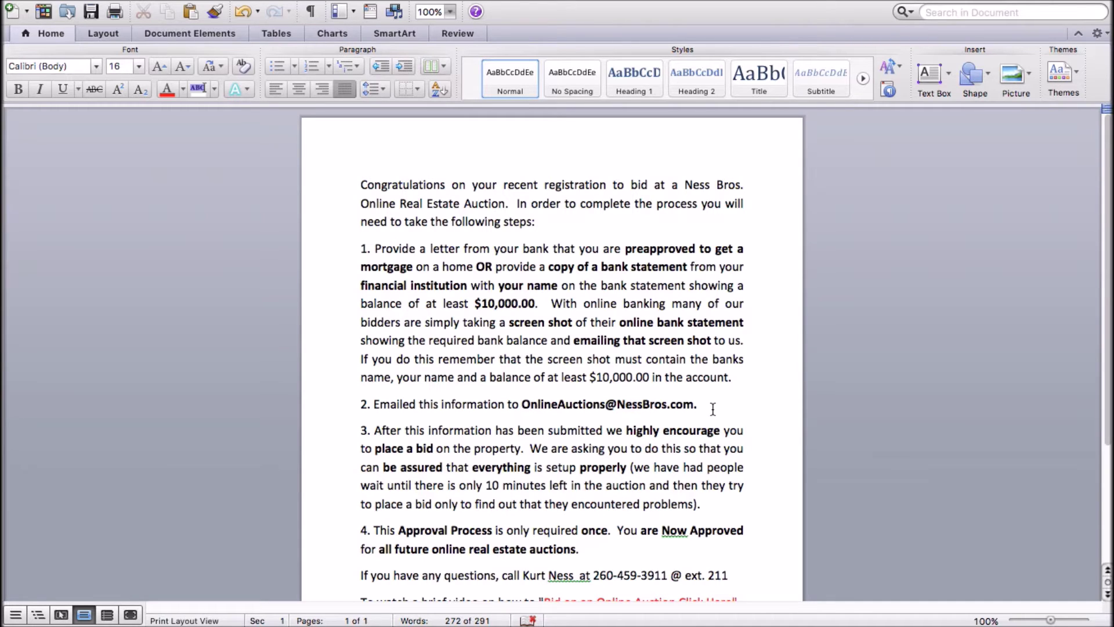
Load bidnessbros.com and bring up the Login / New Bidder sign-in box on the current auctions page.
scroll(752, 439, "down", 3)
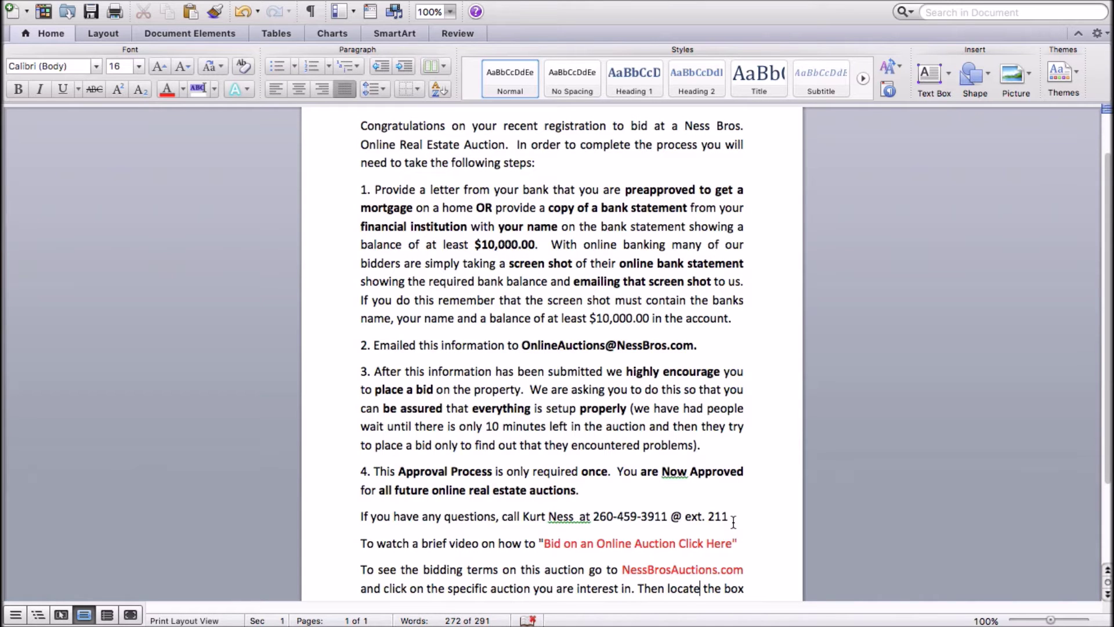
scroll(734, 523, "down", 3)
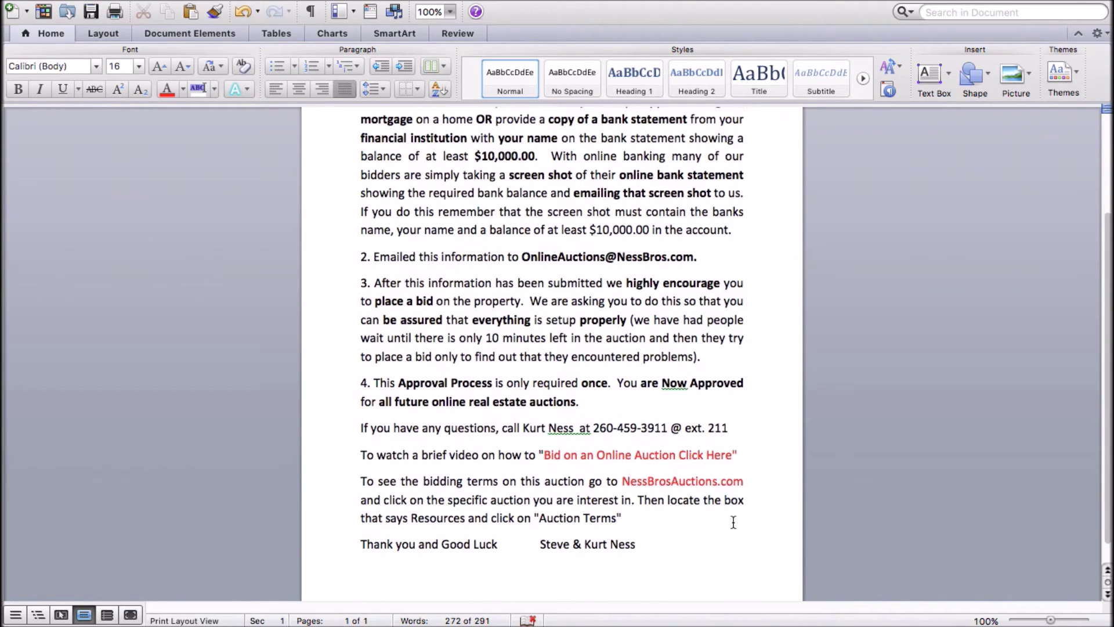
scroll(733, 523, "down", 1)
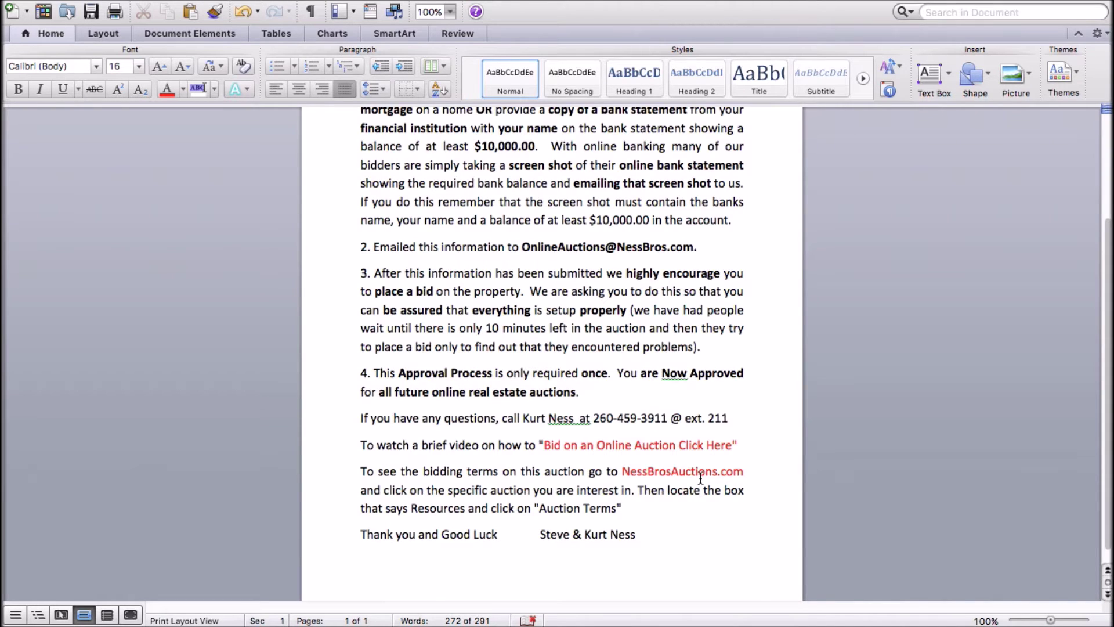
scroll(901, 444, "up", 1)
scroll(901, 444, "up", 5)
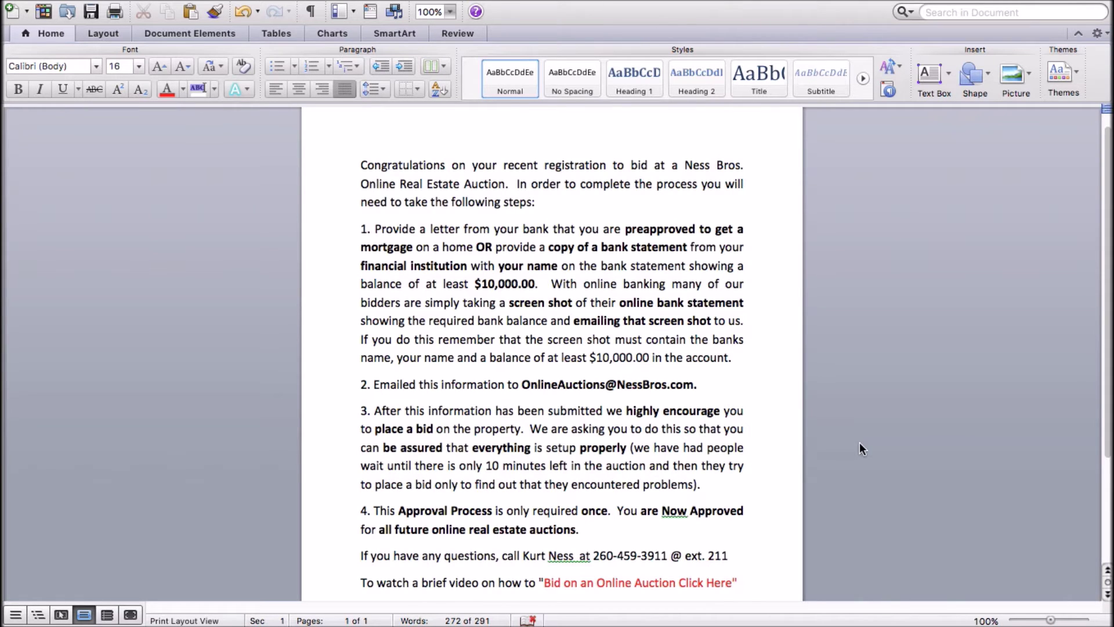
scroll(859, 443, "up", 2)
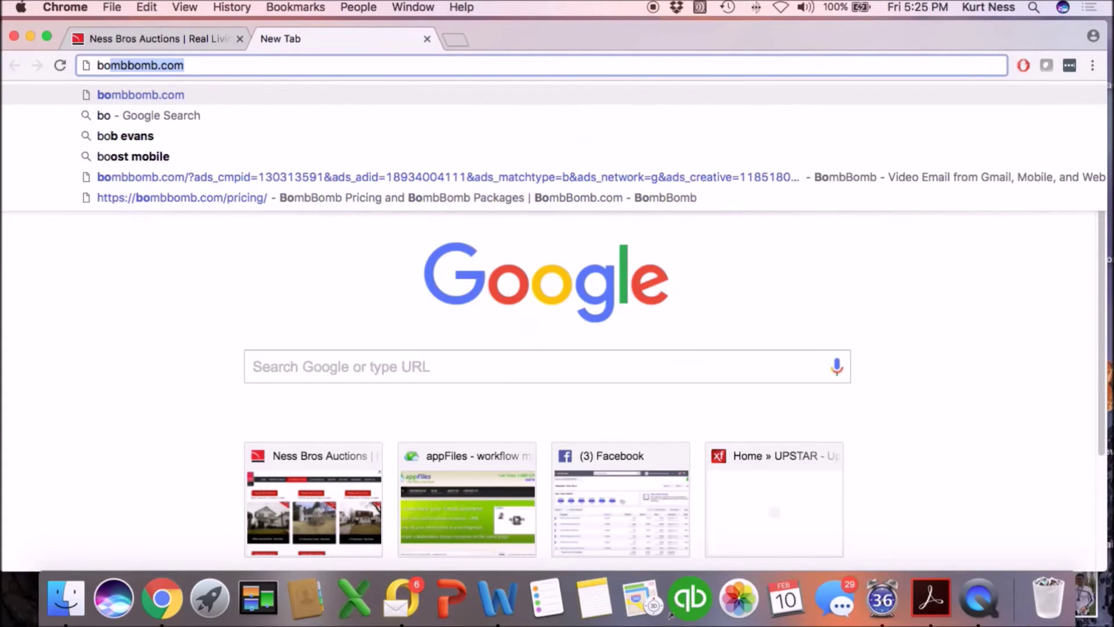
key("BackSpace")
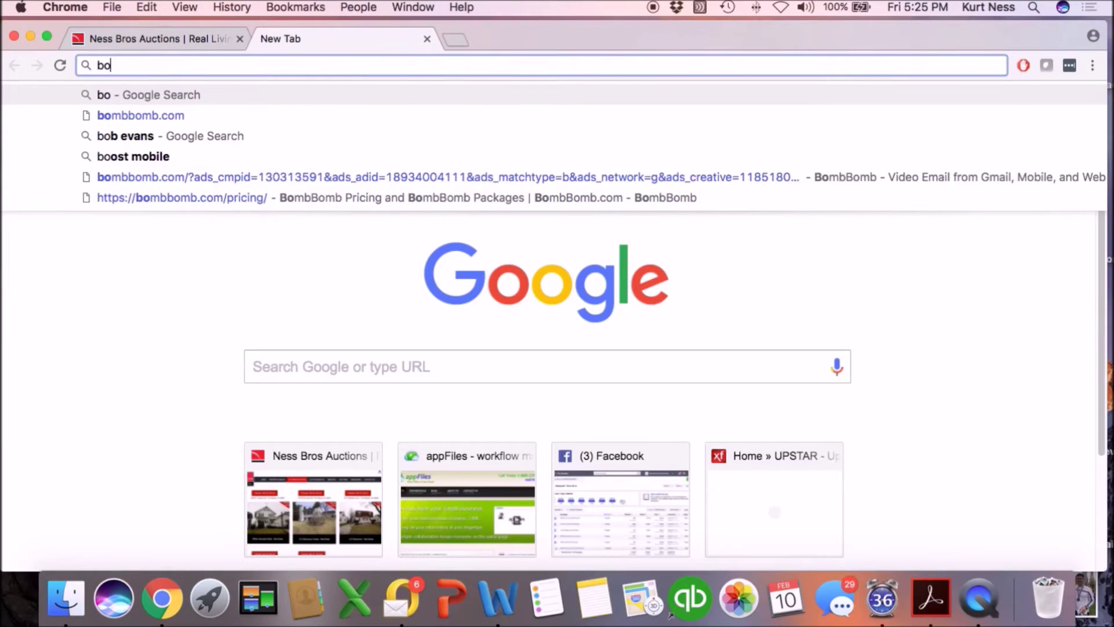
type("idnessbr")
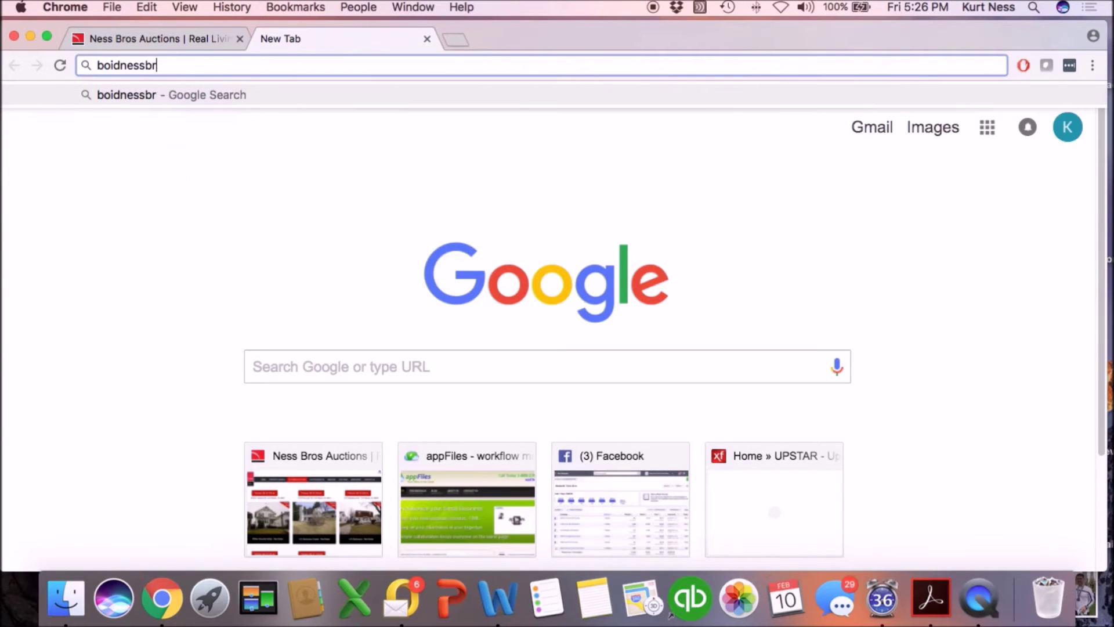
type("os.com")
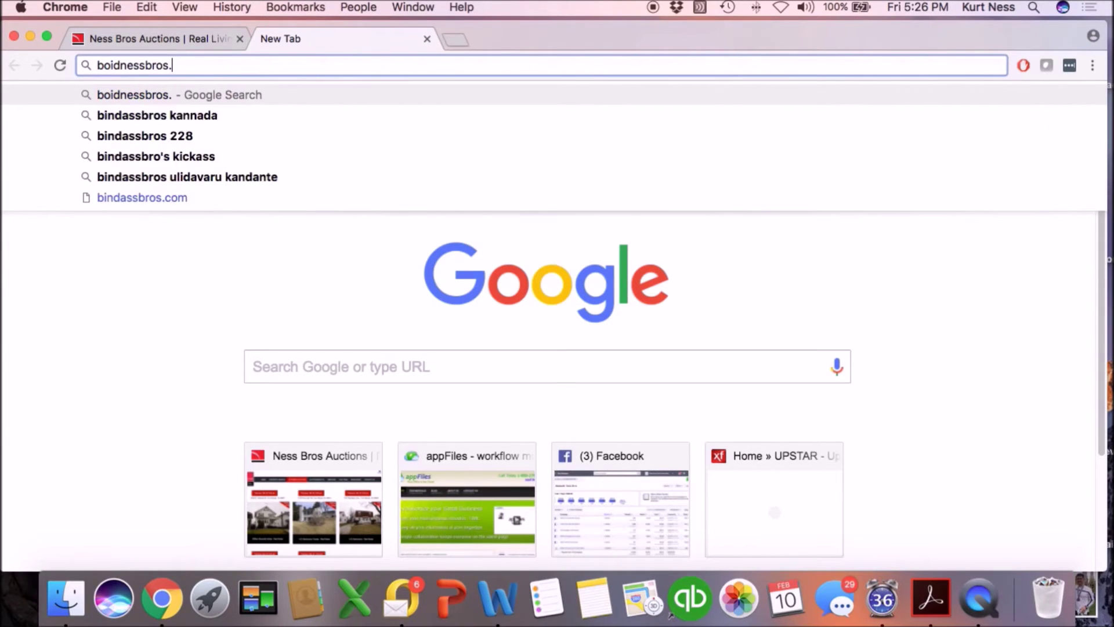
key("Return")
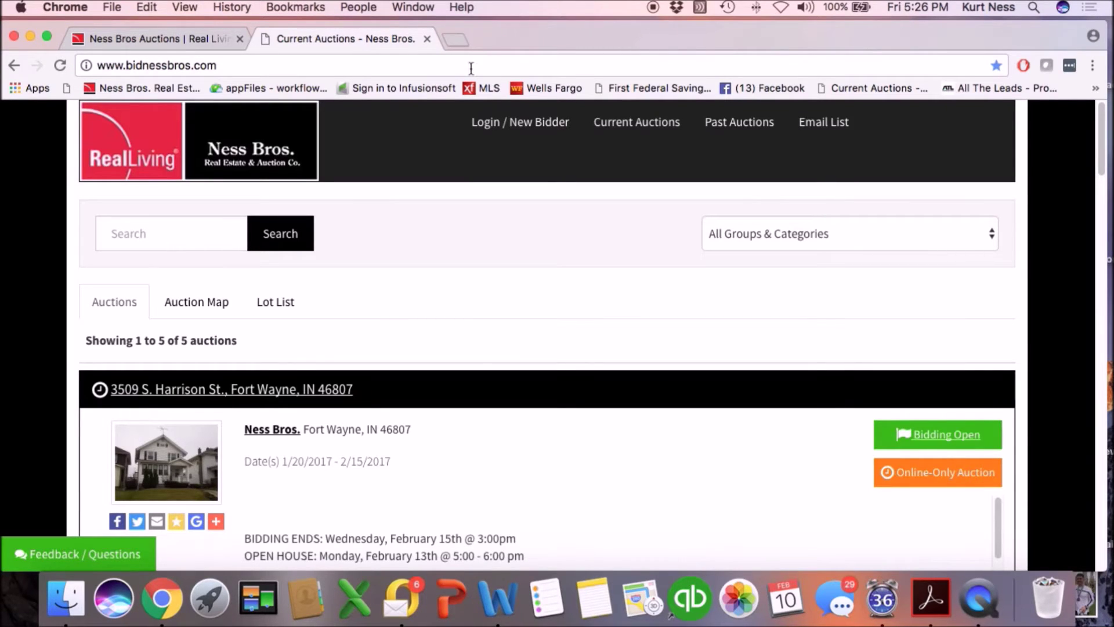
left_click(494, 125)
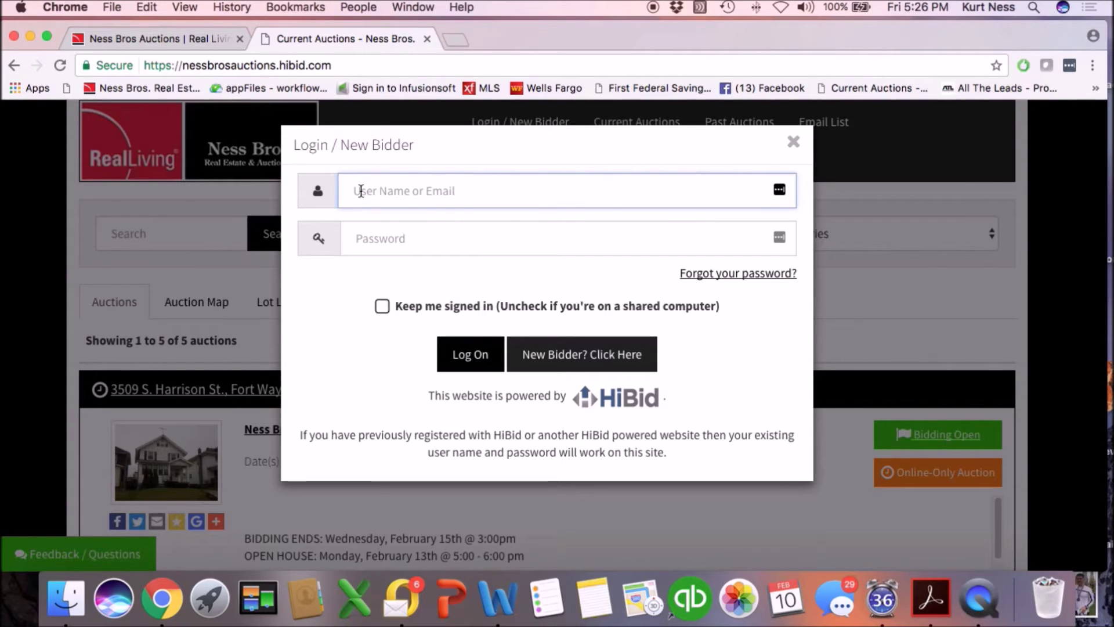
Log on to the Ness Bros site with the bidder's e-mail address and account password.
type("Cathy")
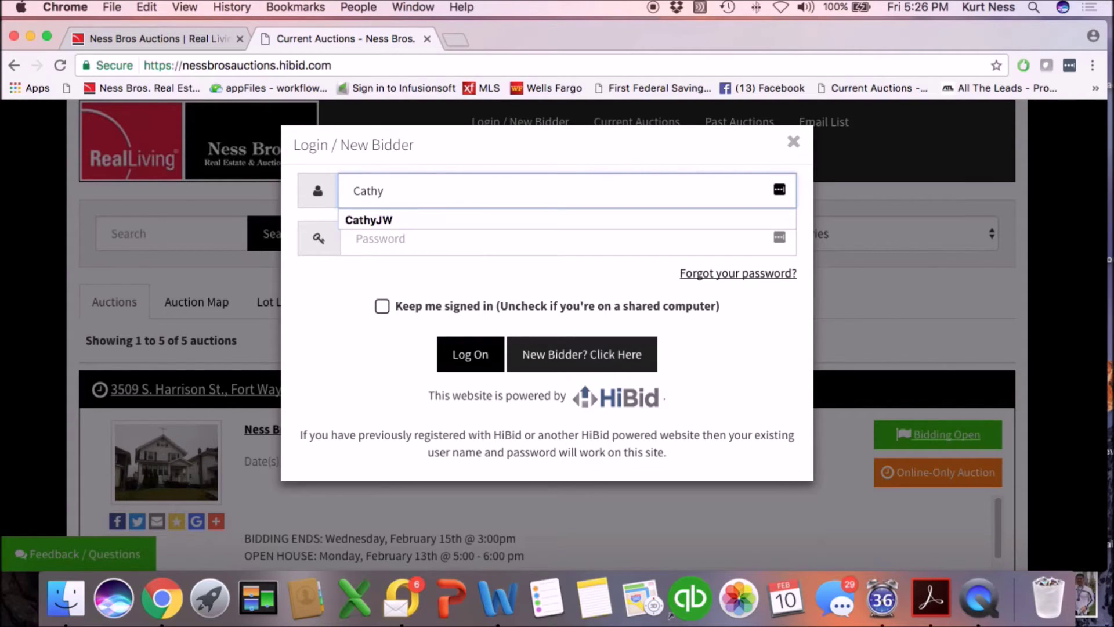
key("BackSpace")
key("BackSpace")
key("BackSpace")
key("BackSpace")
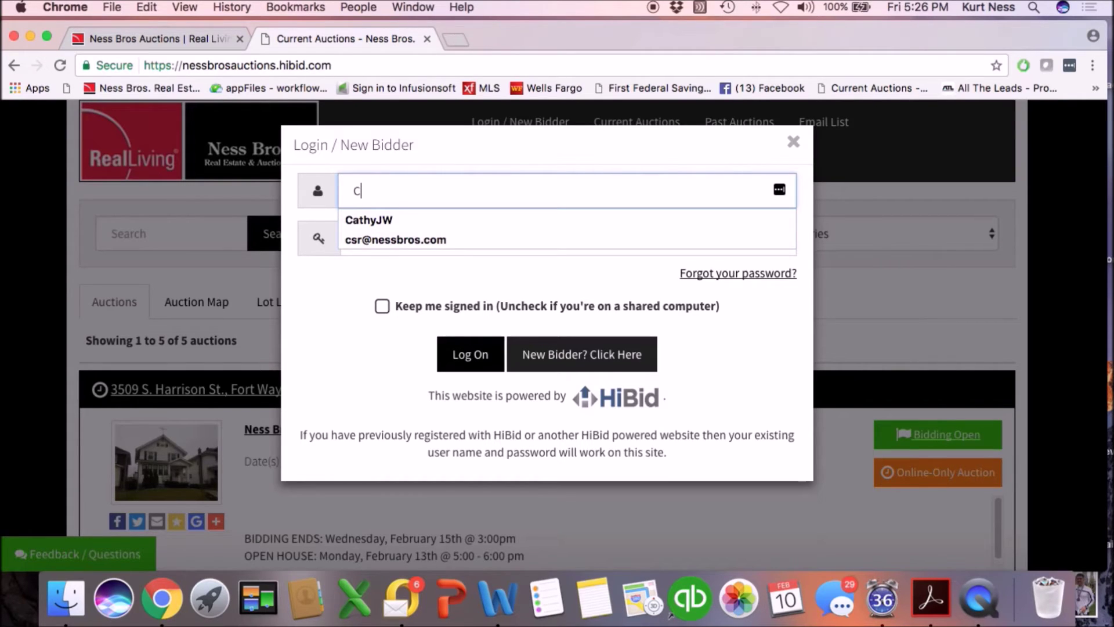
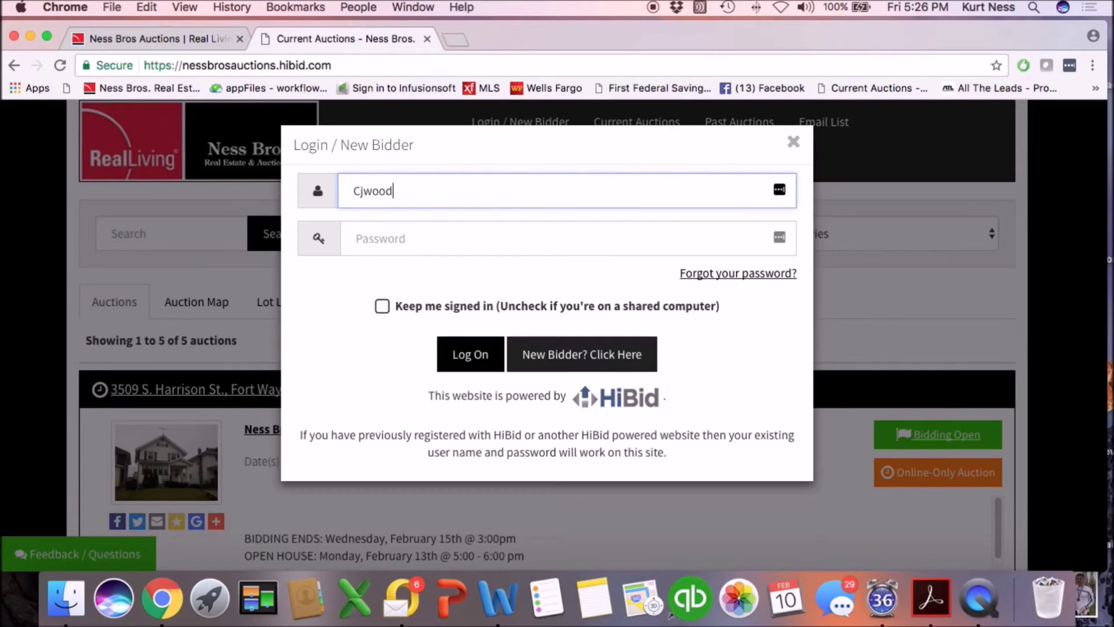
left_click(367, 235)
type("•••••••")
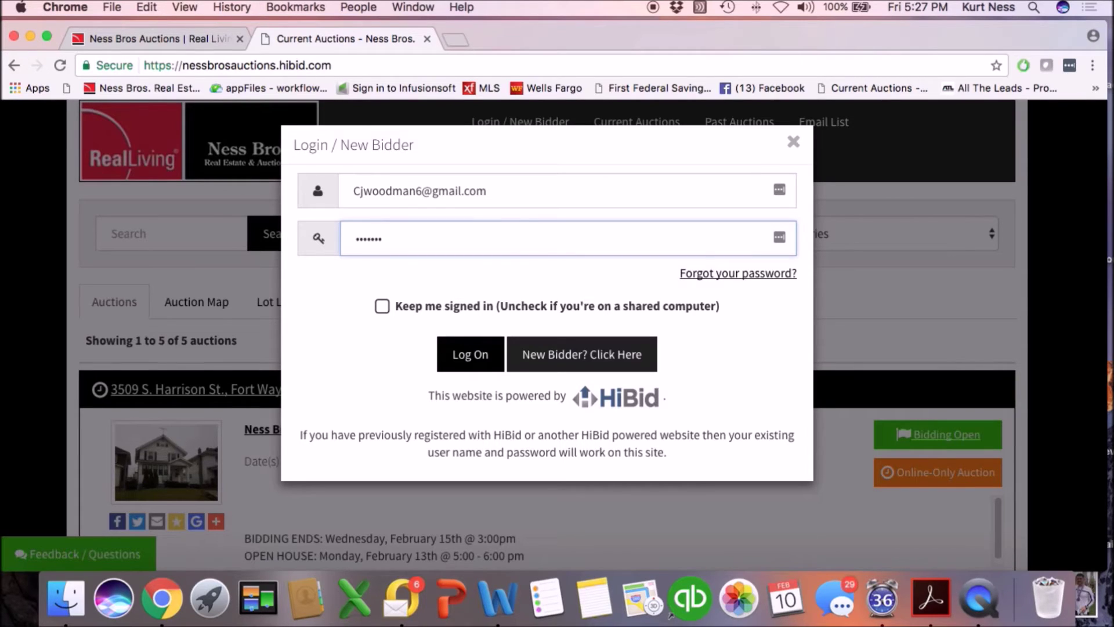
type("••")
left_click(472, 355)
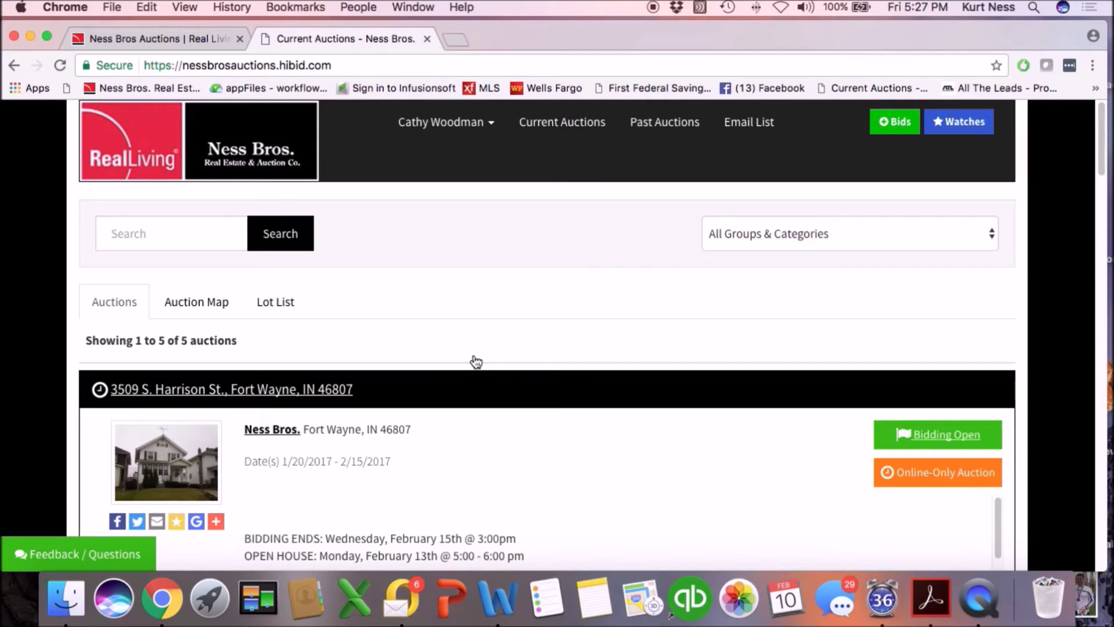
Start registering to bid on the Fort Wayne 46807 property and begin adding a payment verification card.
scroll(476, 361, "down", 10)
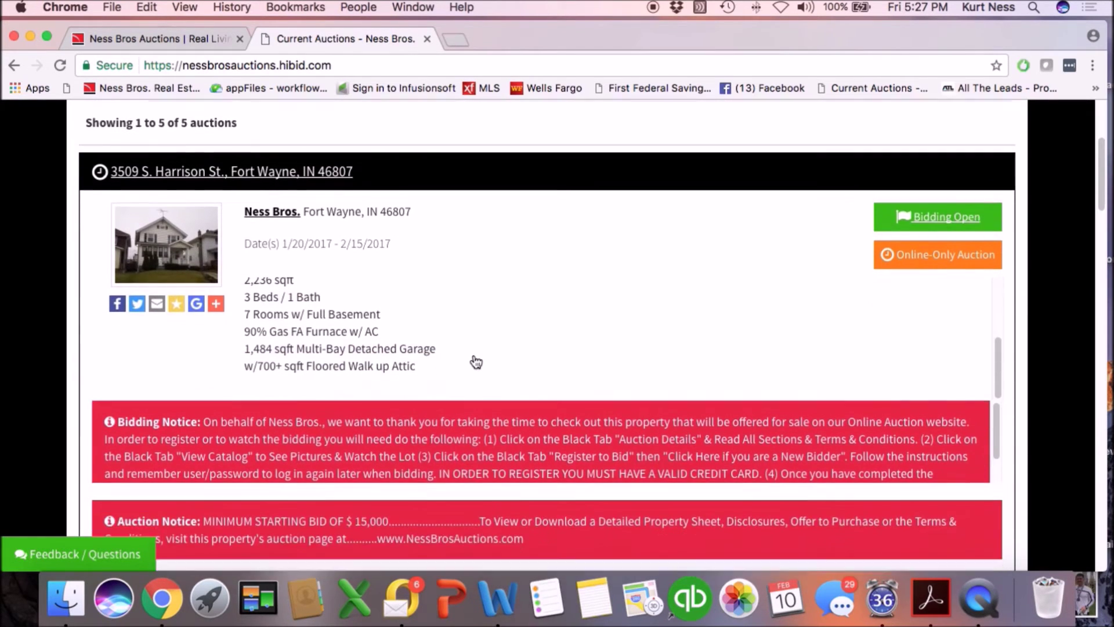
scroll(475, 358, "down", 2)
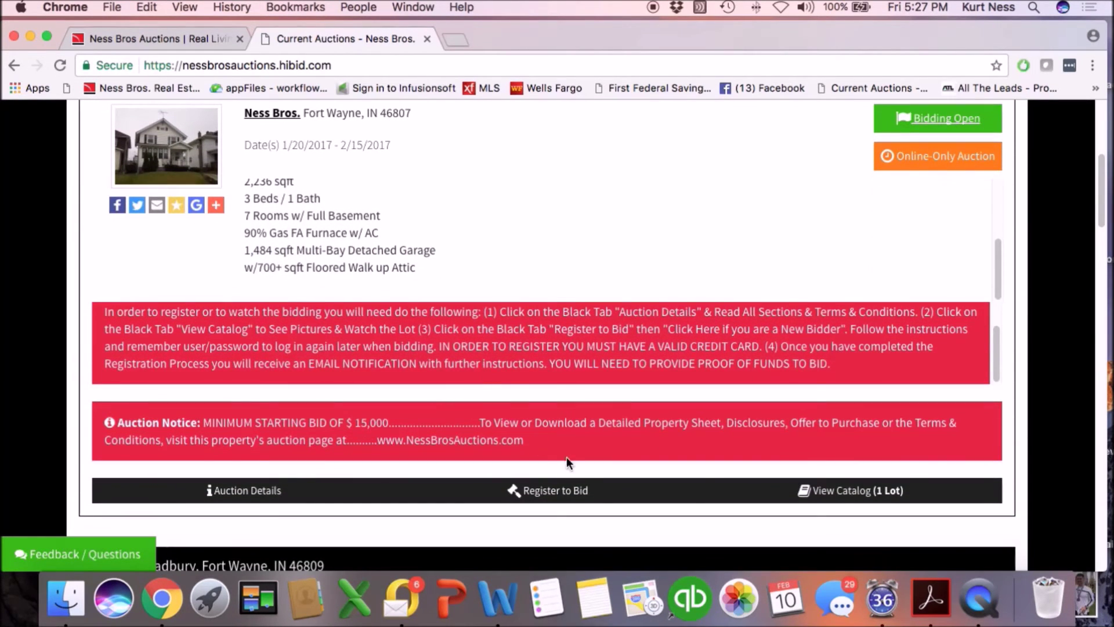
left_click(546, 492)
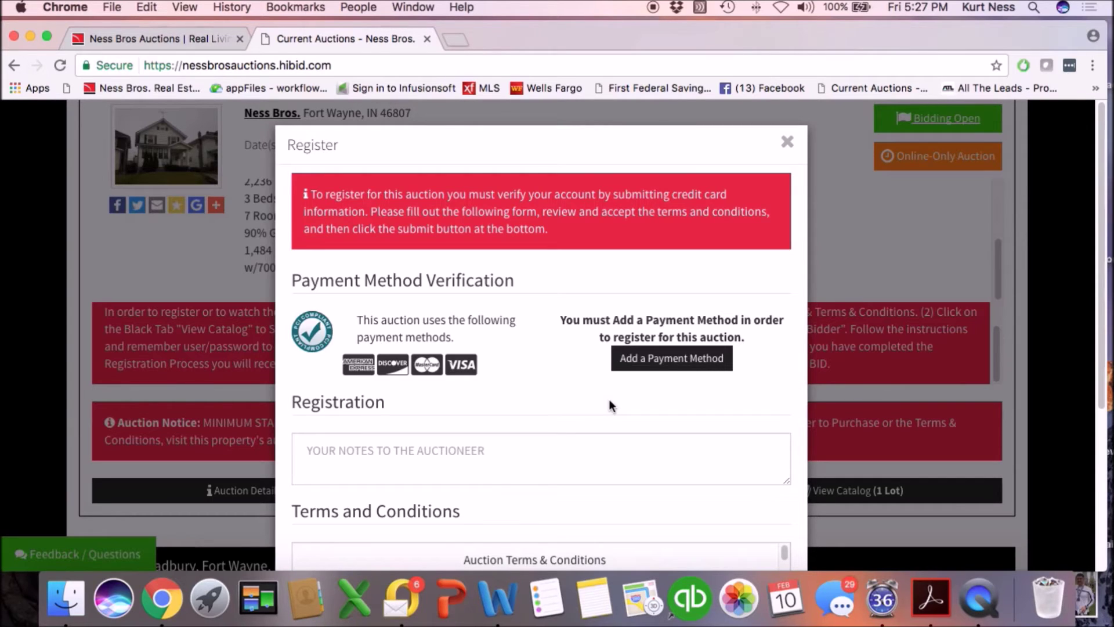
left_click(664, 362)
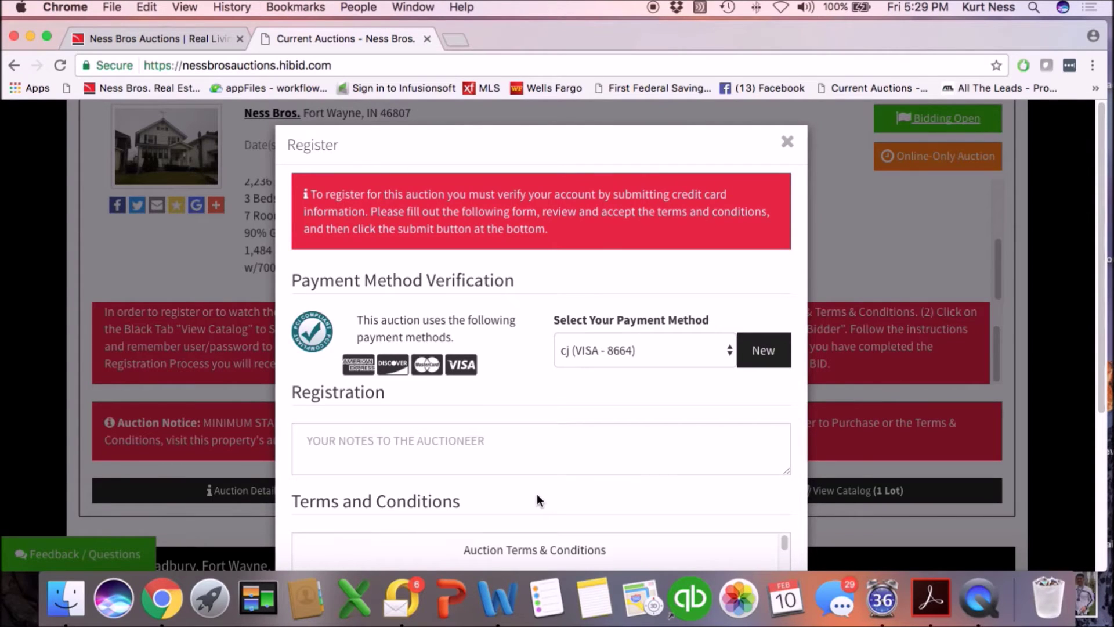
scroll(531, 496, "down", 5)
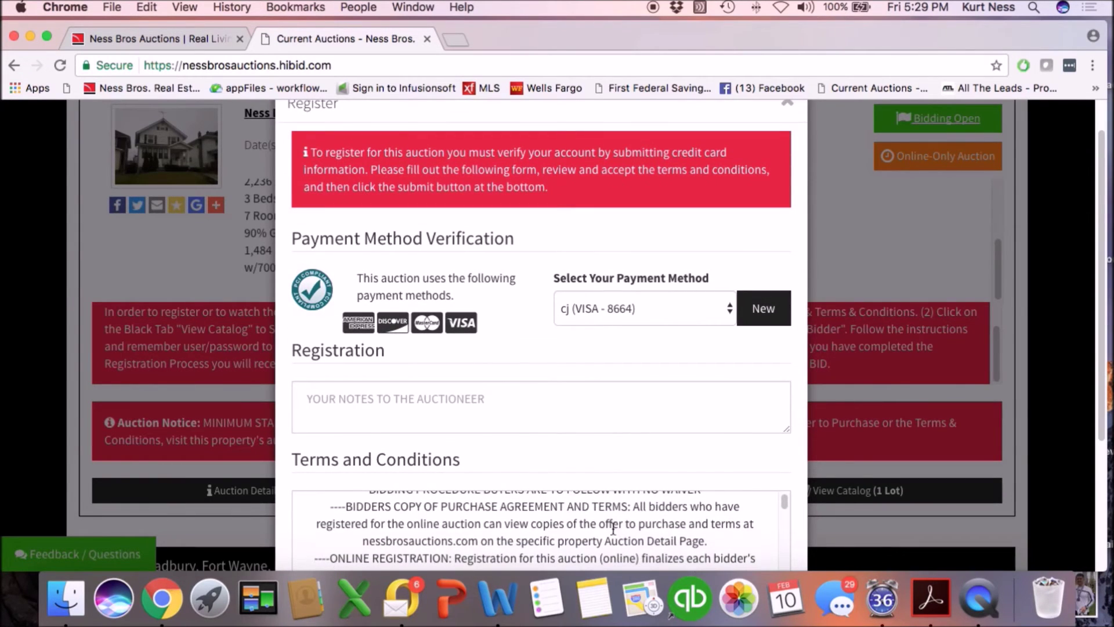
scroll(620, 528, "down", 1)
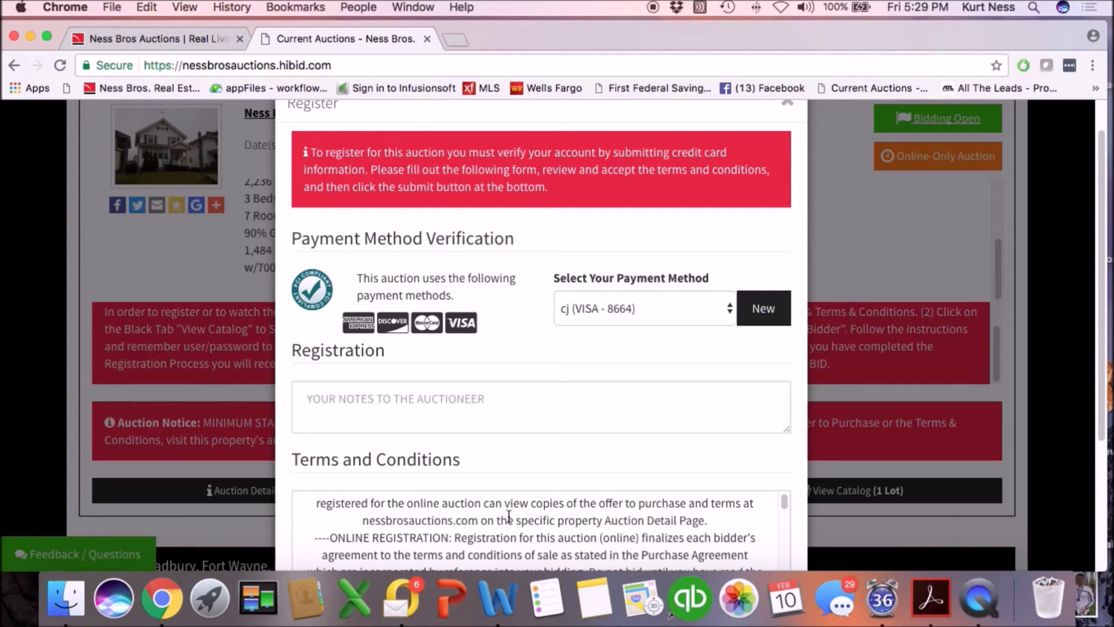
scroll(711, 493, "down", 5)
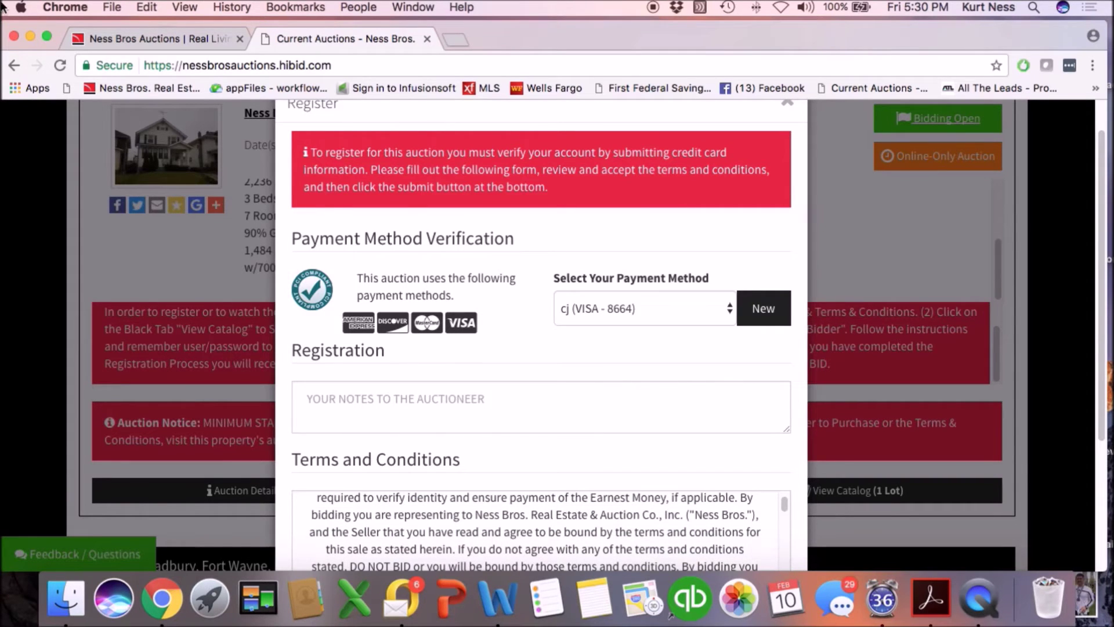
In full screen, accept the auction terms, submit the registration, and dismiss the success confirmation.
left_click(46, 36)
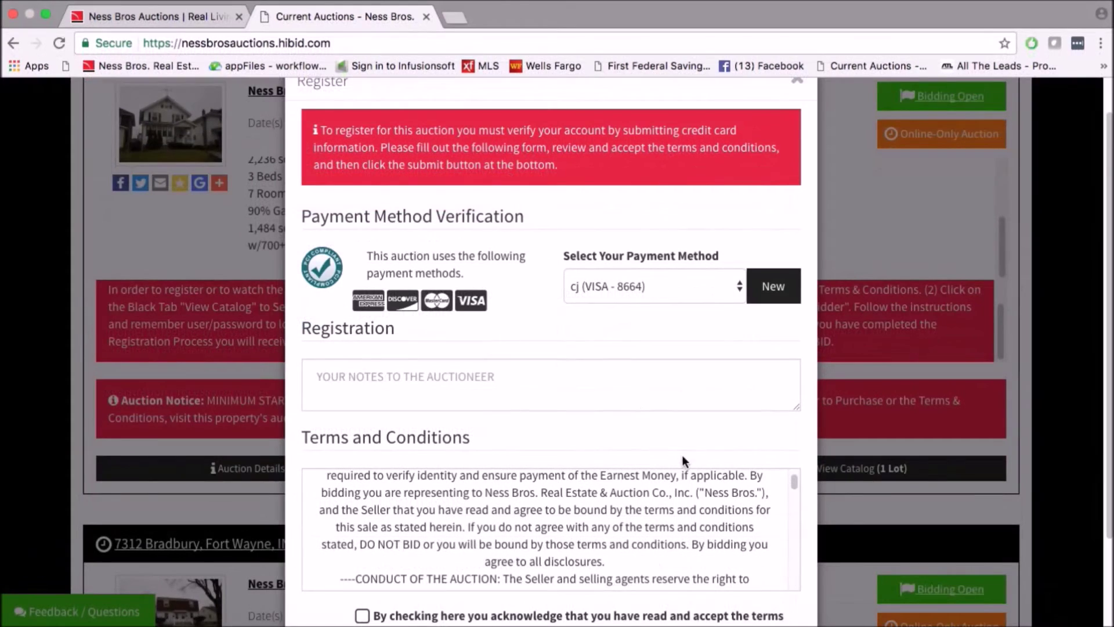
left_click(362, 615)
scroll(1108, 203, "down", 3)
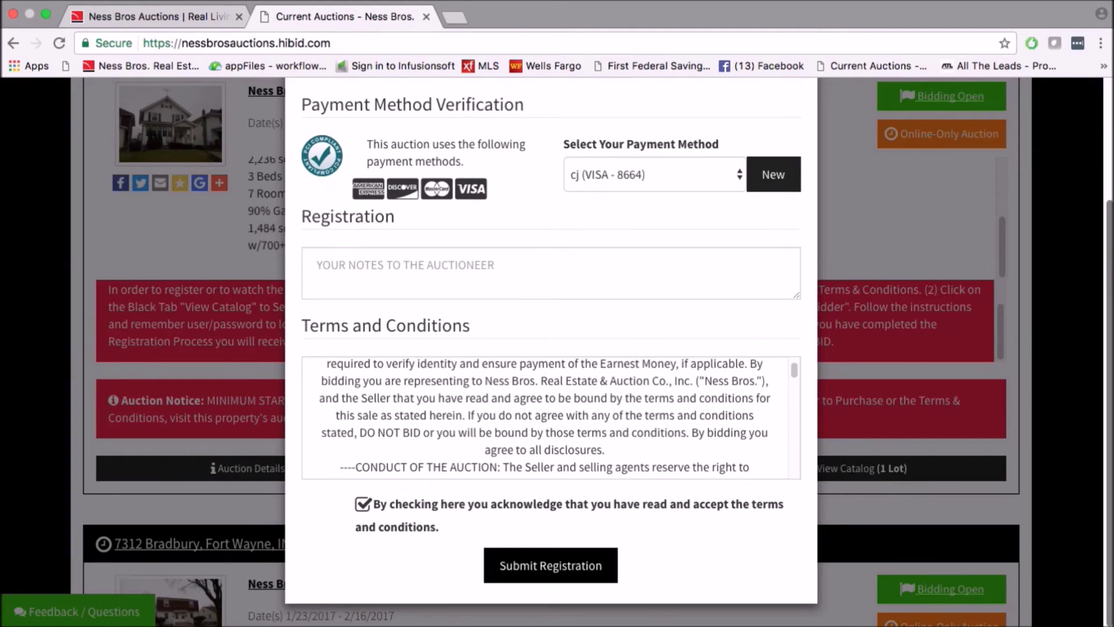
left_click(530, 564)
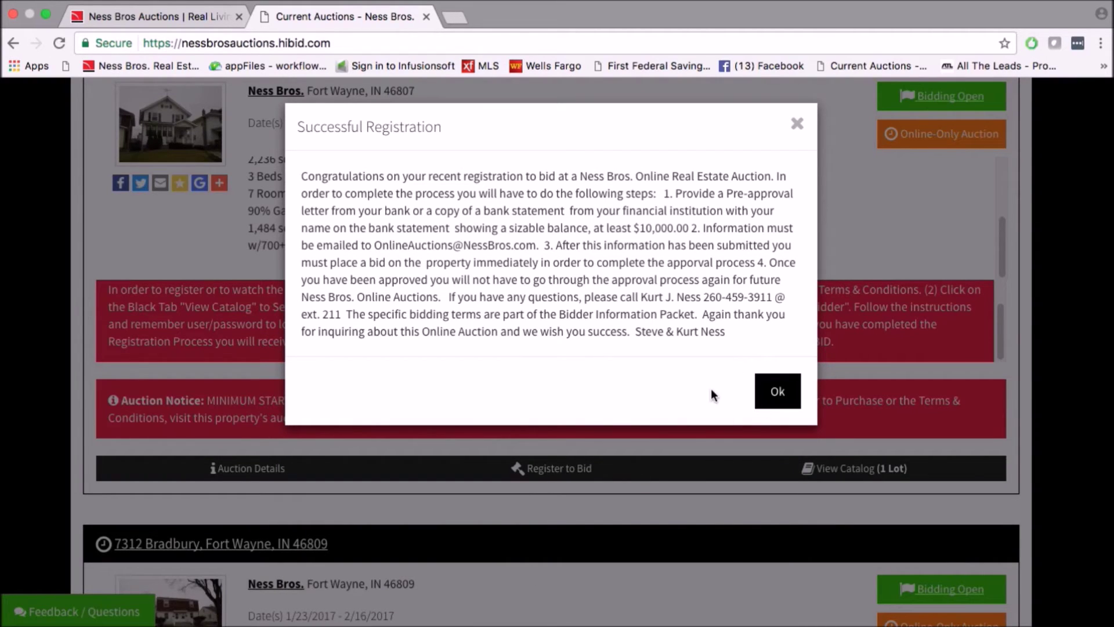
left_click(778, 392)
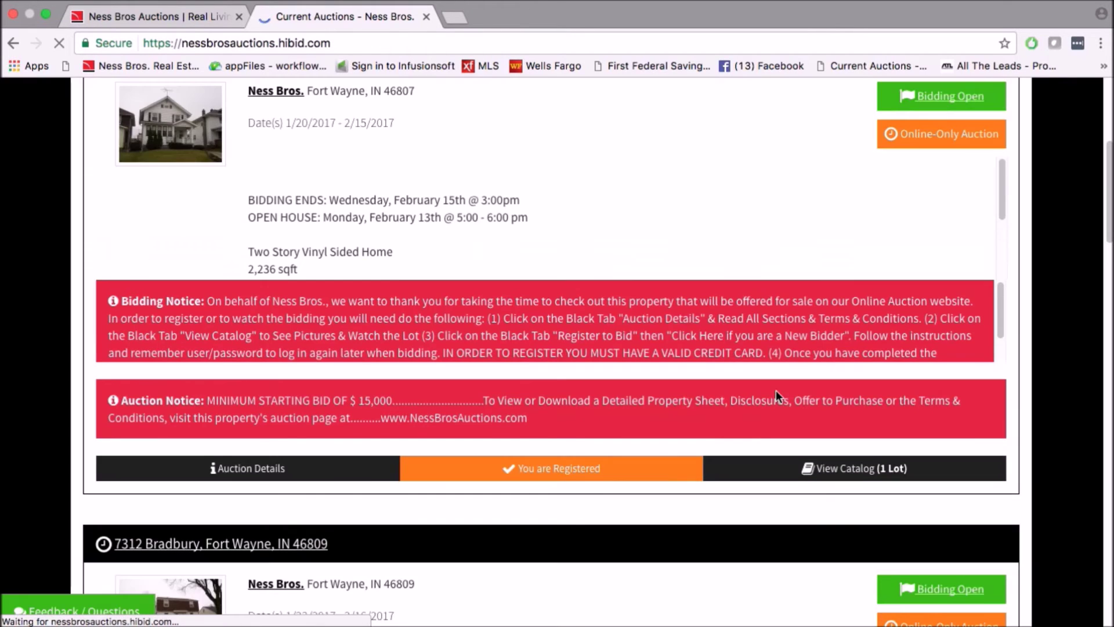
scroll(646, 389, "down", 7)
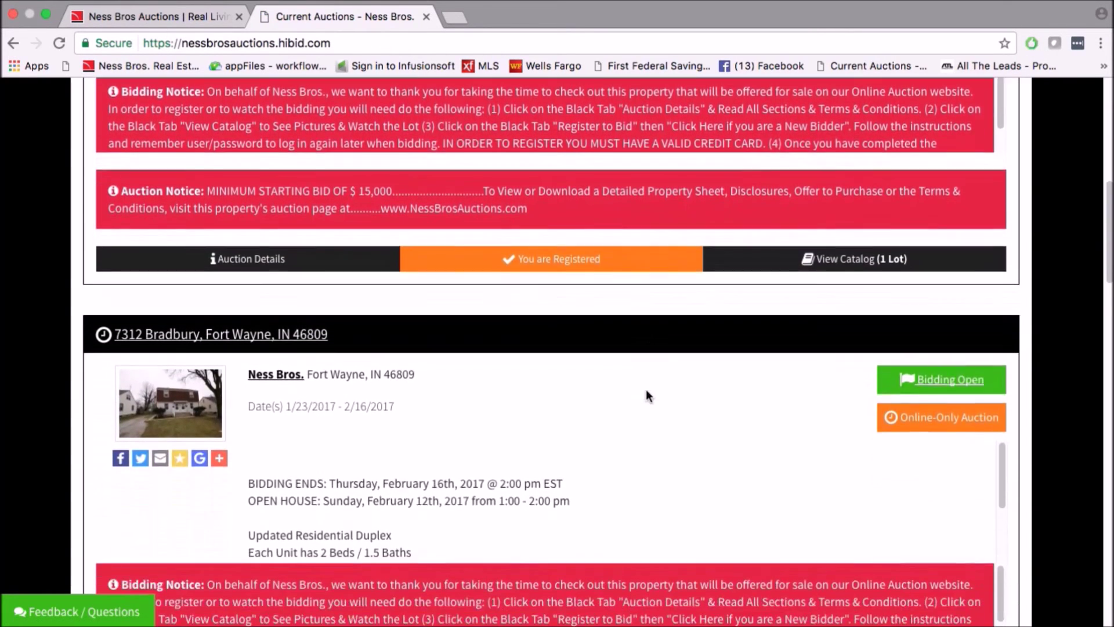
scroll(671, 412, "down", 6)
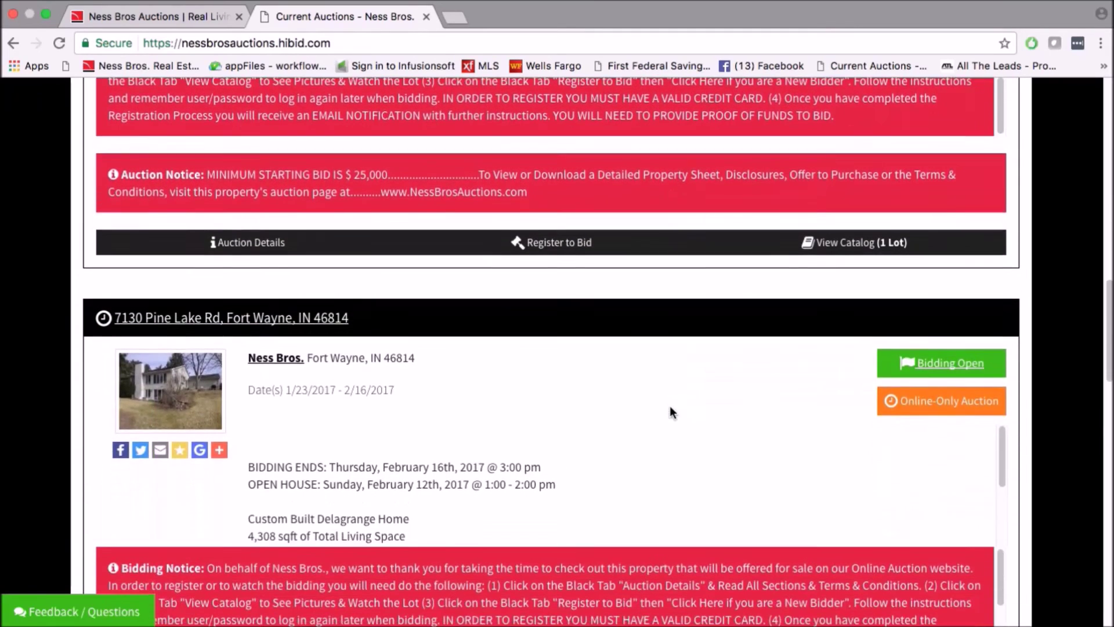
scroll(670, 408, "down", 1)
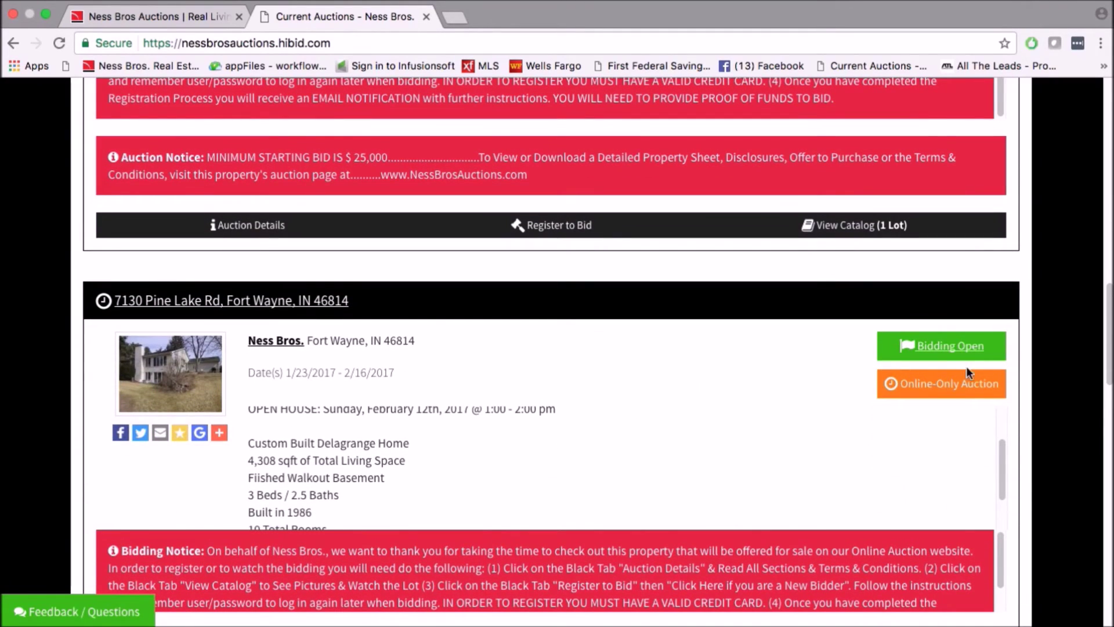
left_click(931, 346)
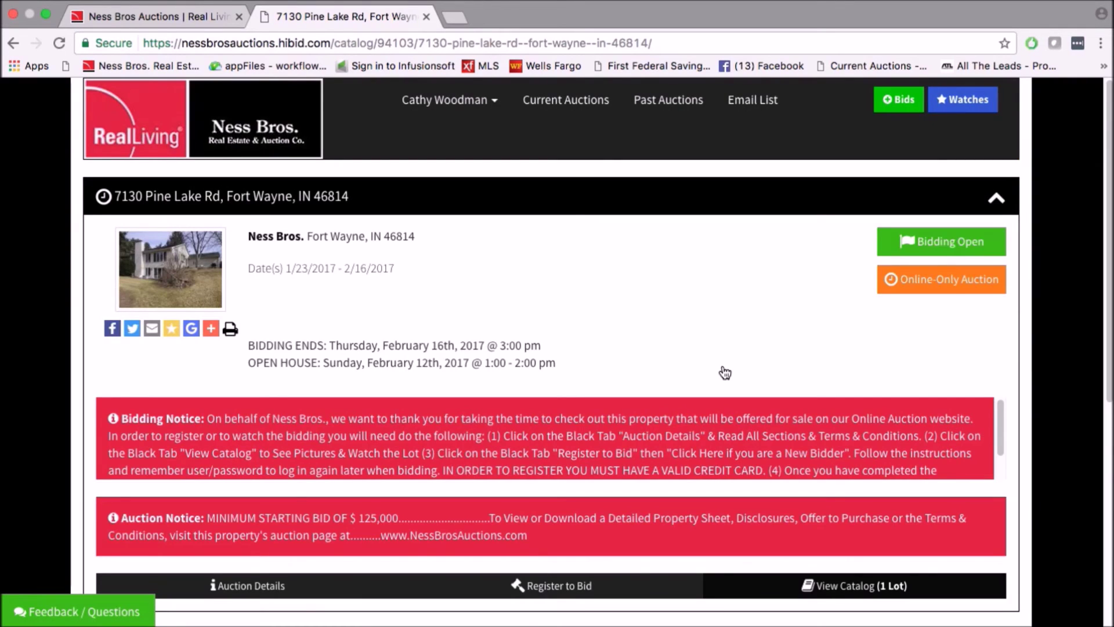
scroll(725, 372, "down", 5)
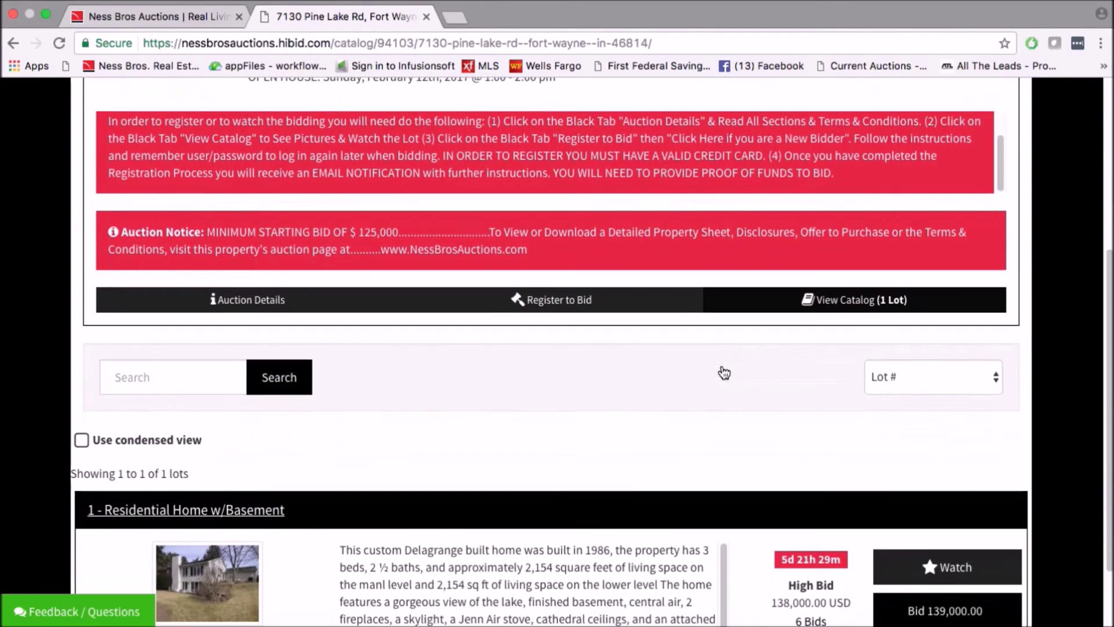
scroll(725, 372, "down", 2)
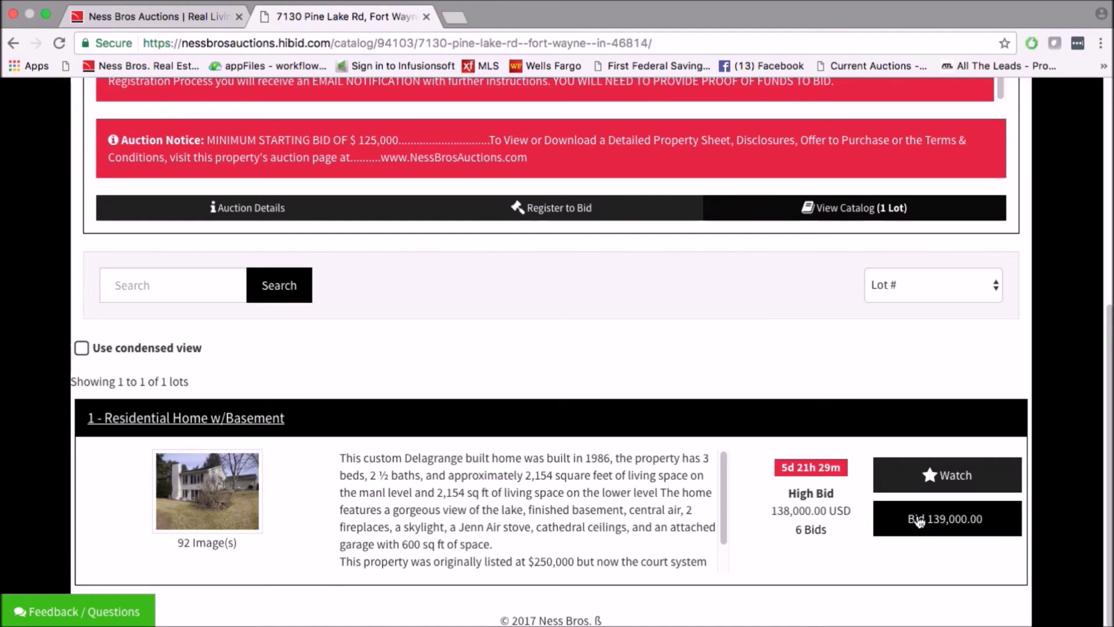
Start a 139,000.00 bid on lot 1, accepting the Pine Lake auction terms and submitting registration.
left_click(918, 521)
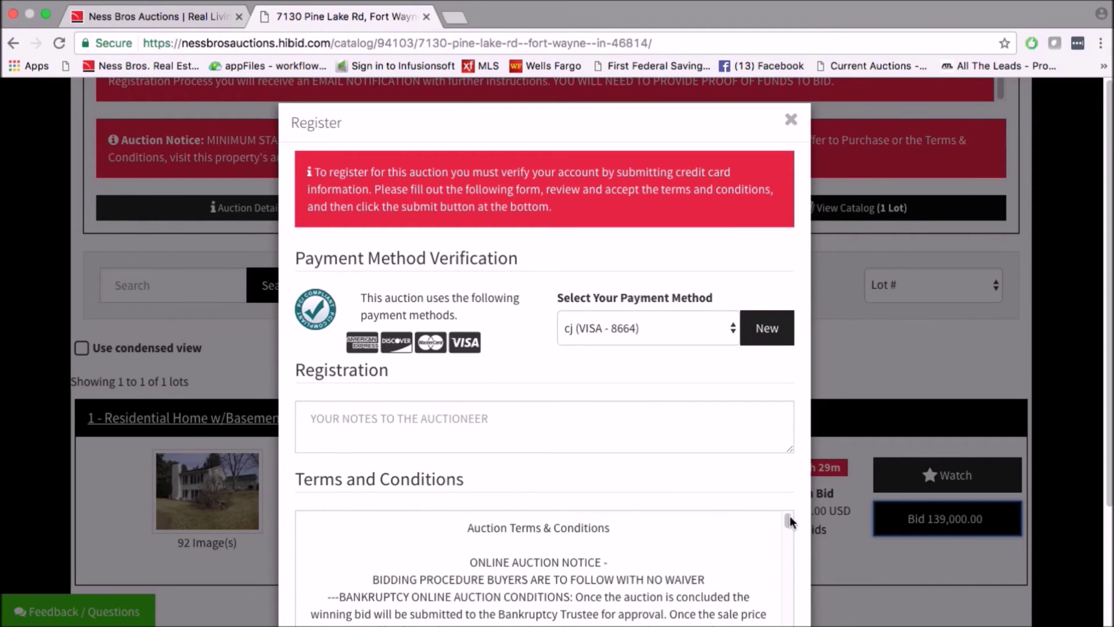
left_click_drag(789, 516, 788, 593)
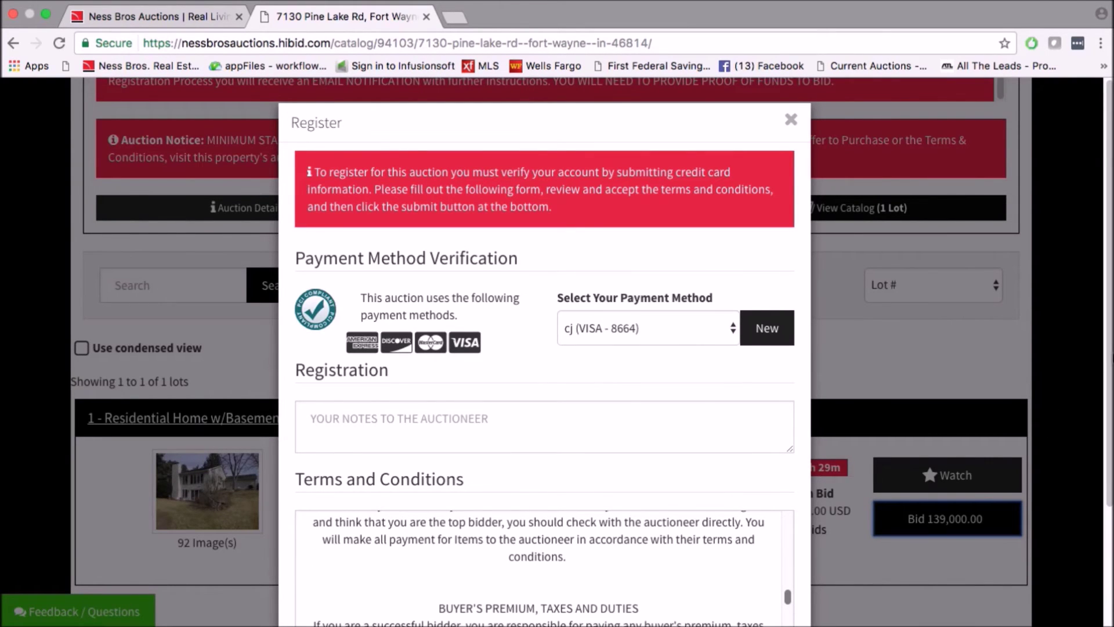
scroll(580, 522, "down", 5)
left_click(357, 505)
left_click(567, 571)
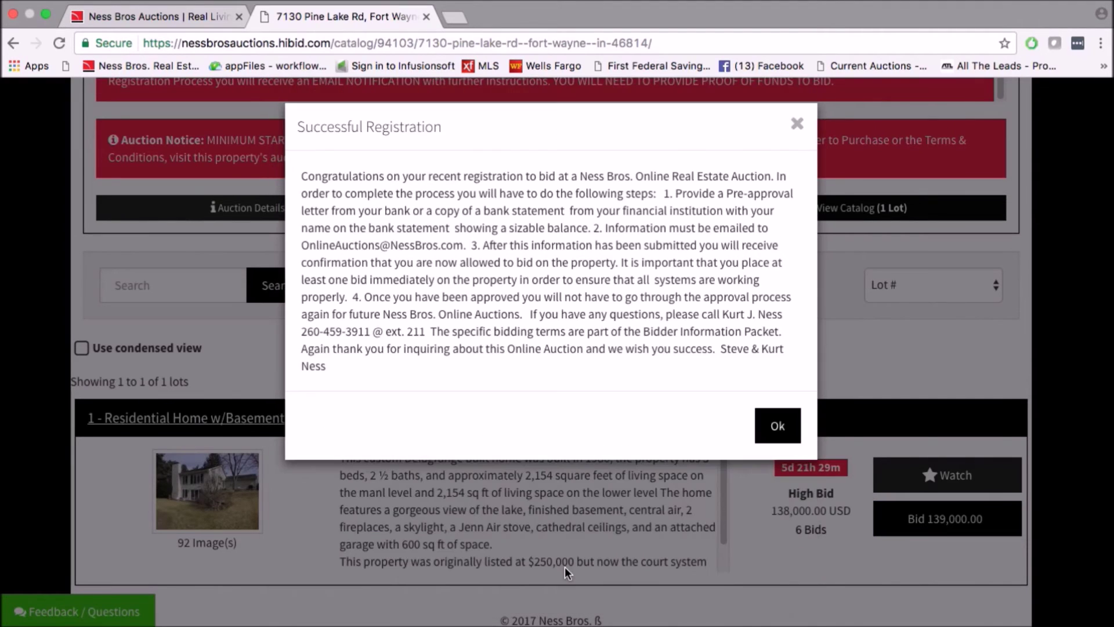
left_click(770, 426)
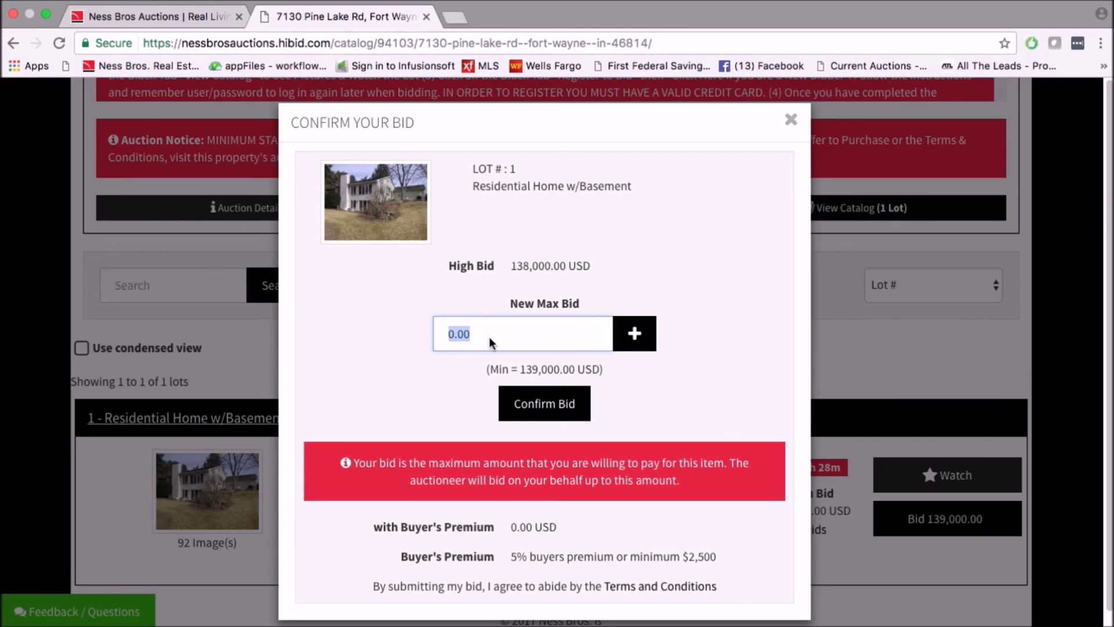
Leave the Confirm Your Bid dialog for lot 1 open at the 139,000.00 USD minimum.
mouse_move(712, 5)
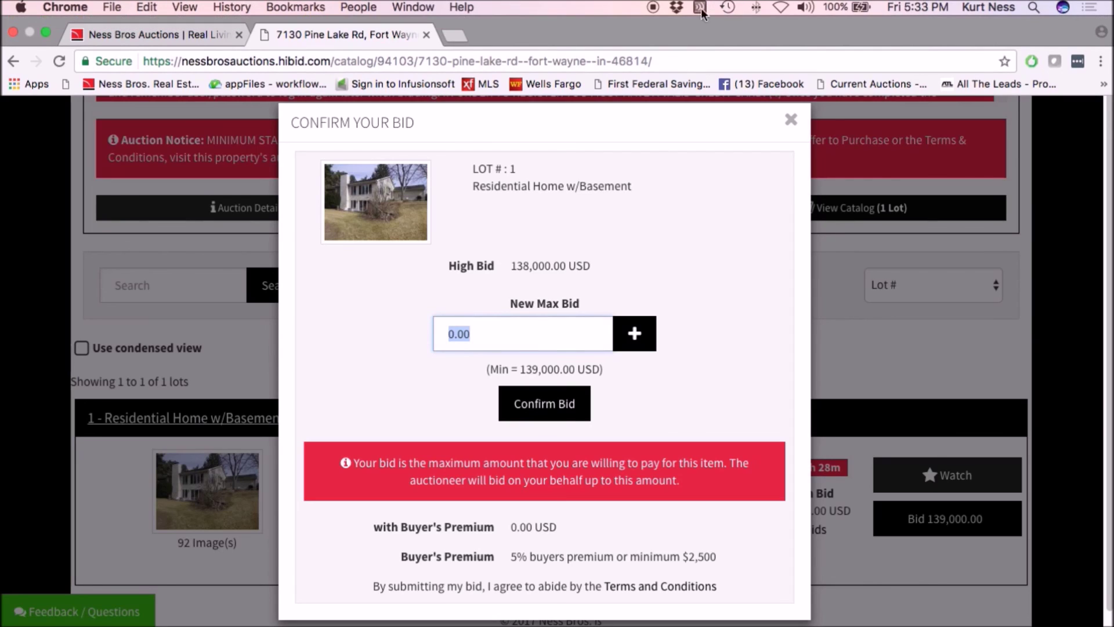